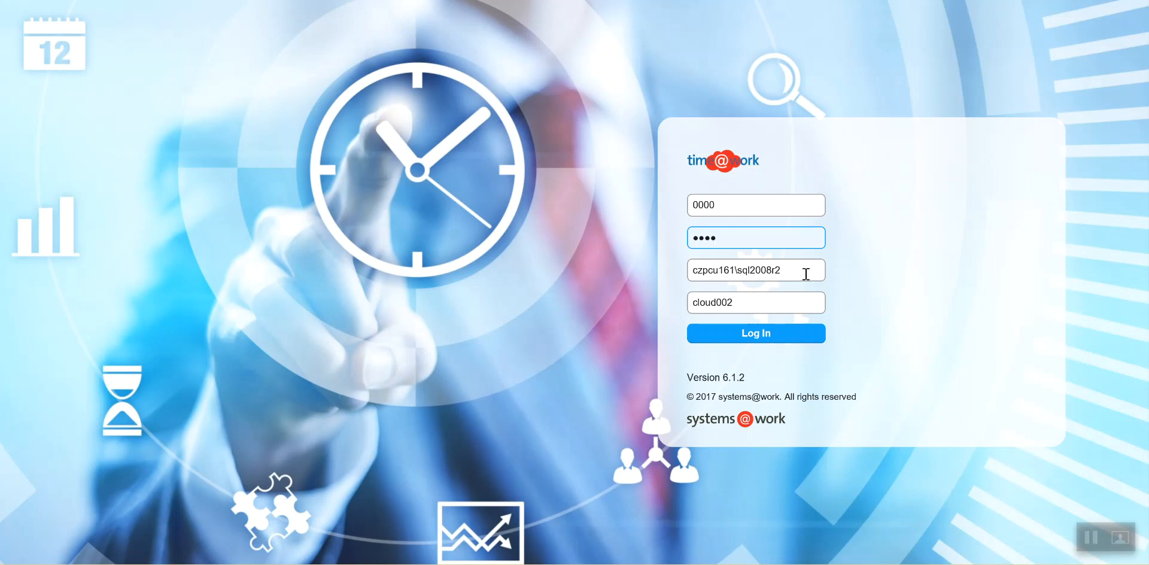
Step: Log in and open the Employees list in the reference data
left_click(760, 332)
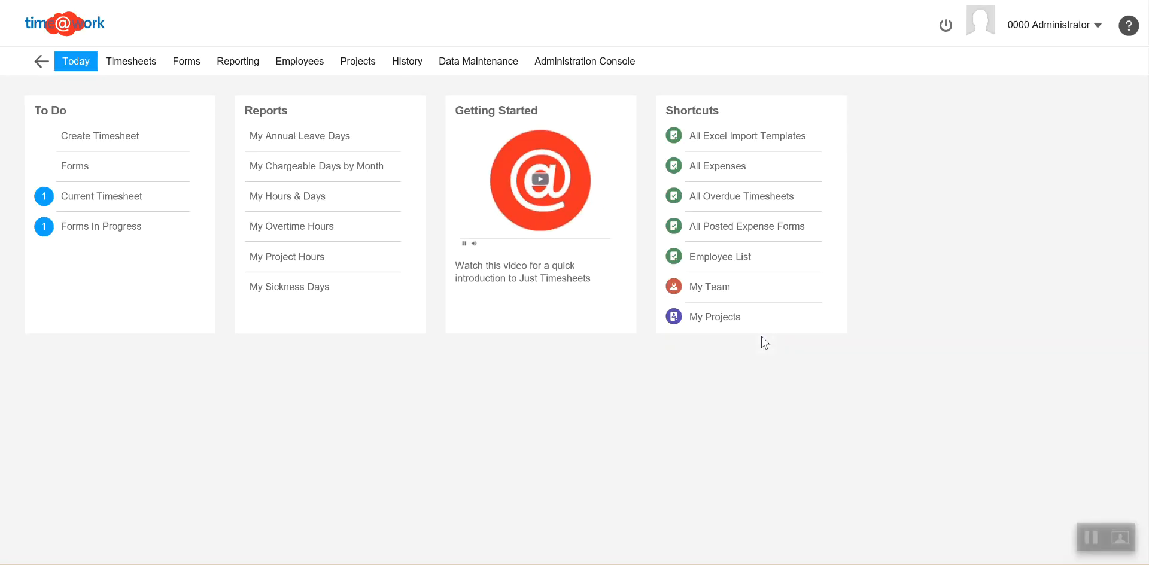
left_click(478, 65)
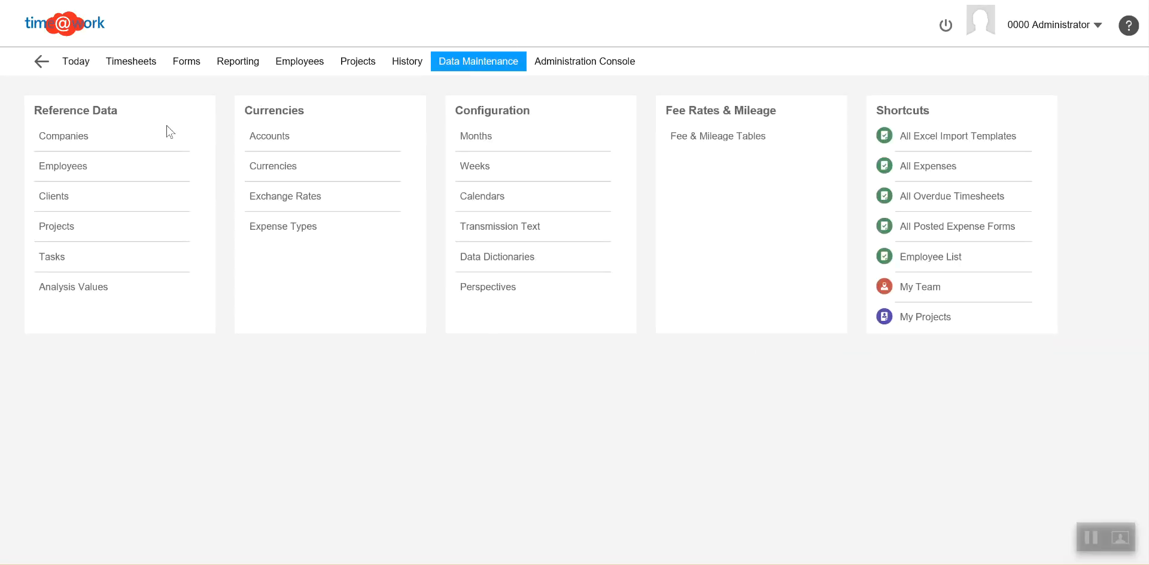
left_click(69, 167)
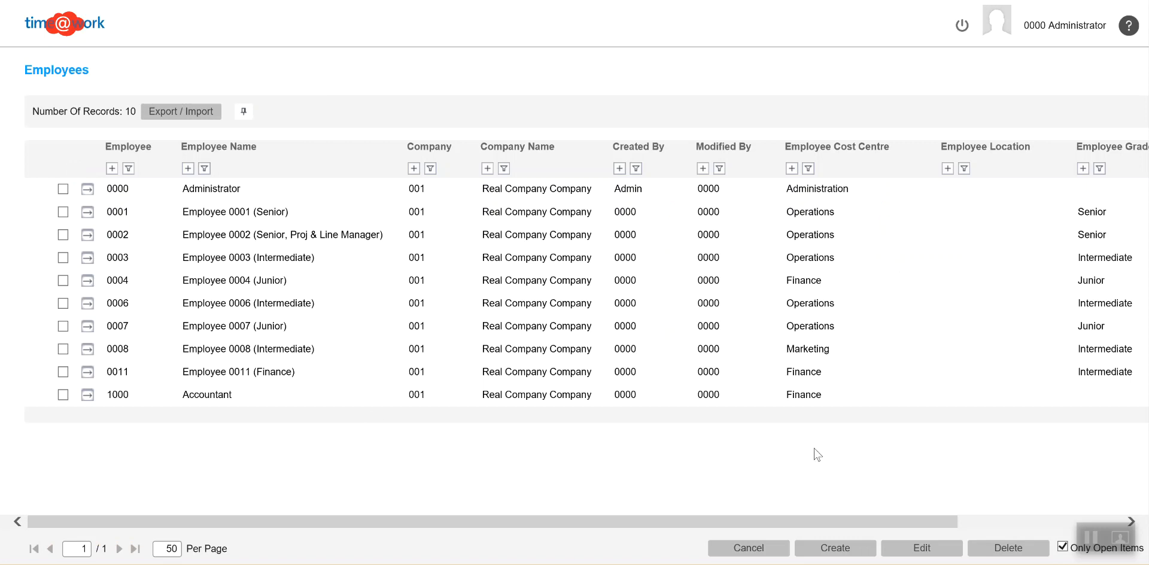
Step: Create a new employee record with the employee code, full name and company 001 (Real Company Company)
left_click(824, 547)
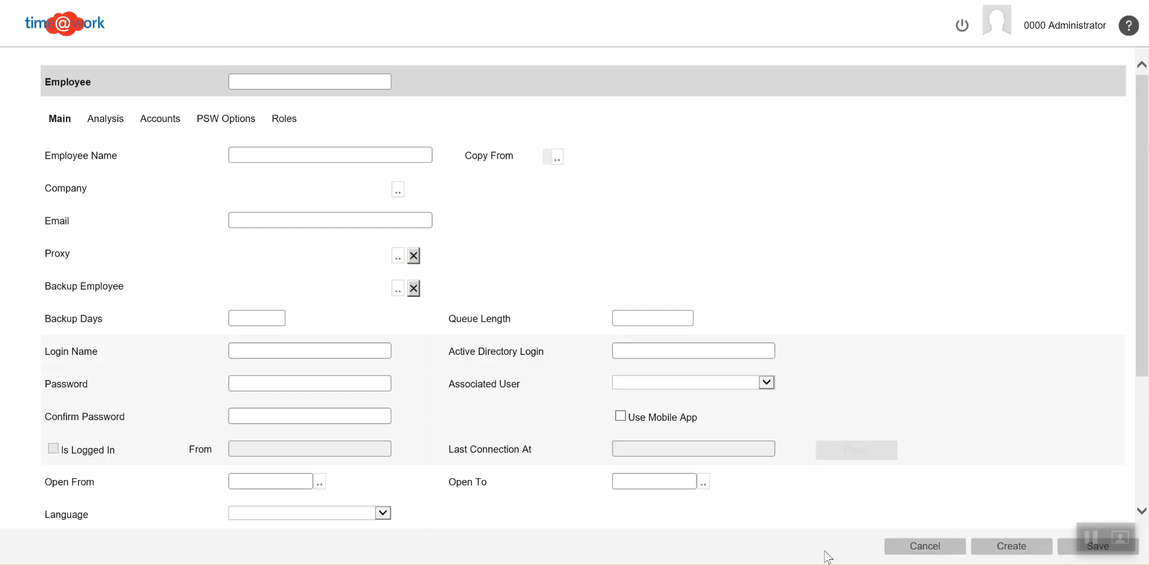
left_click(261, 81)
type("1234")
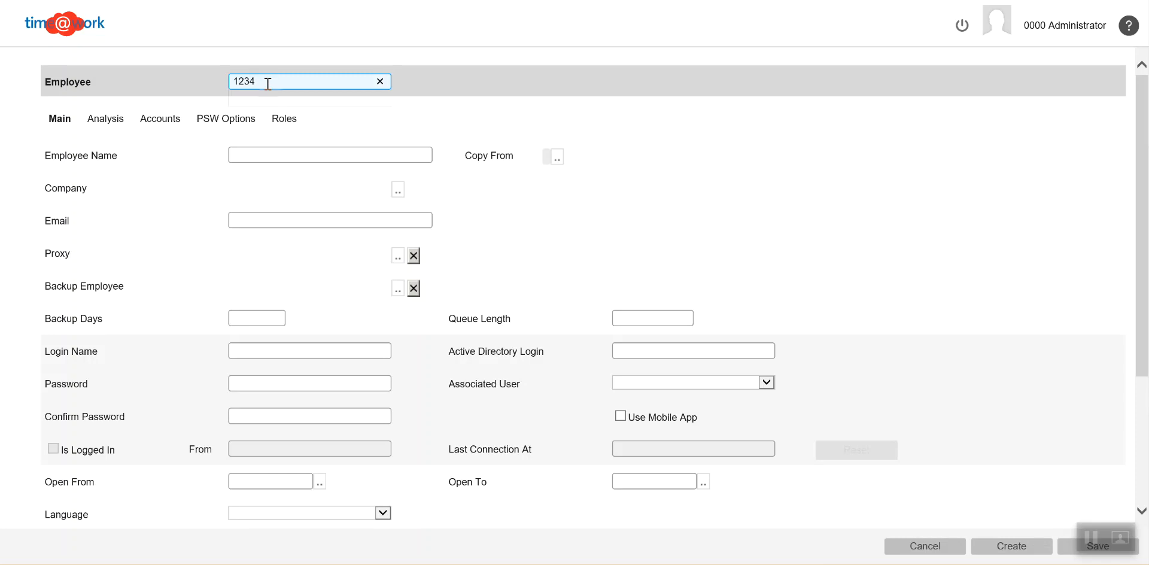
left_click(245, 157)
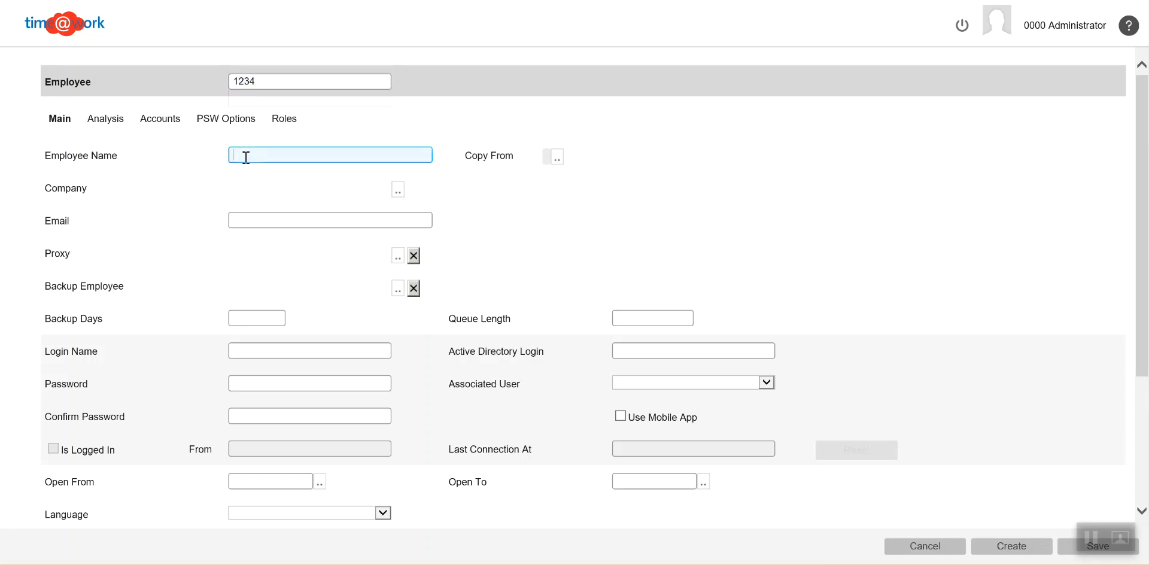
left_click(398, 191)
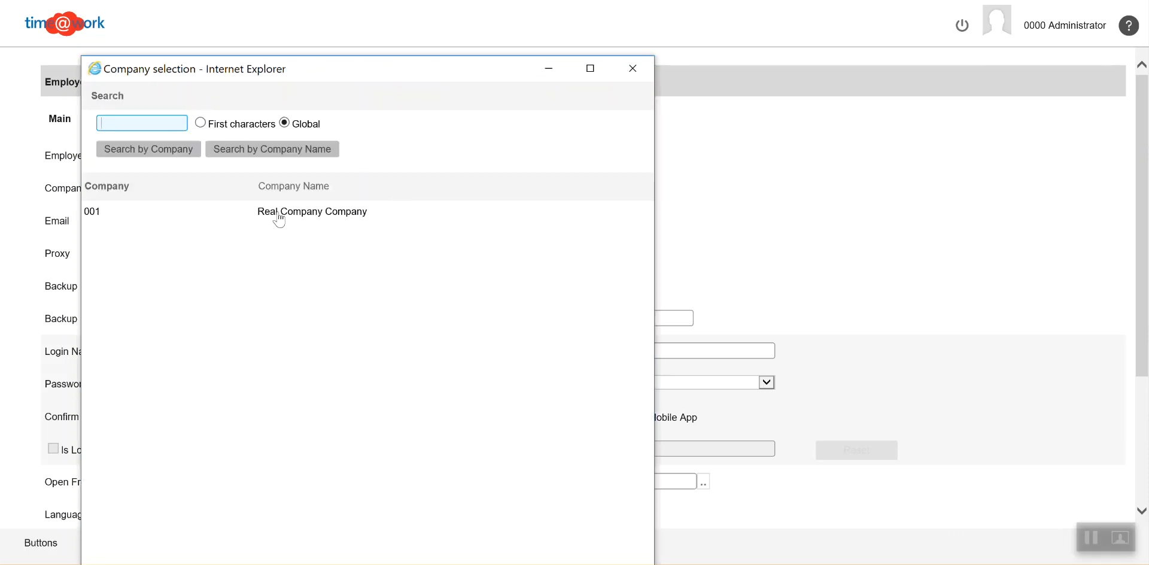
left_click(279, 219)
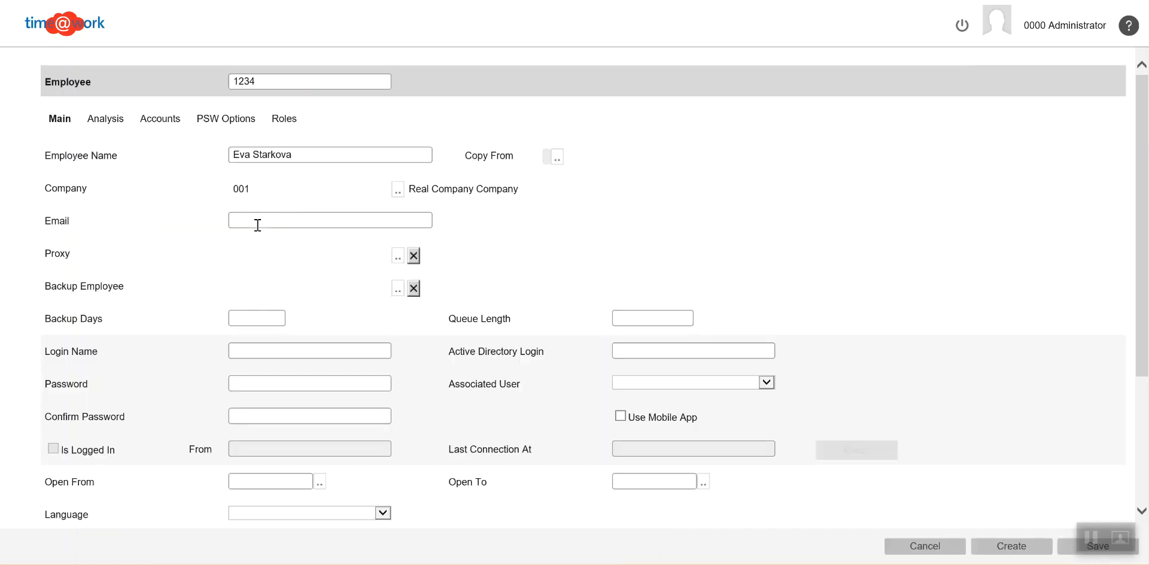
Step: Fill in the new employee's email address
left_click(258, 222)
type("ev")
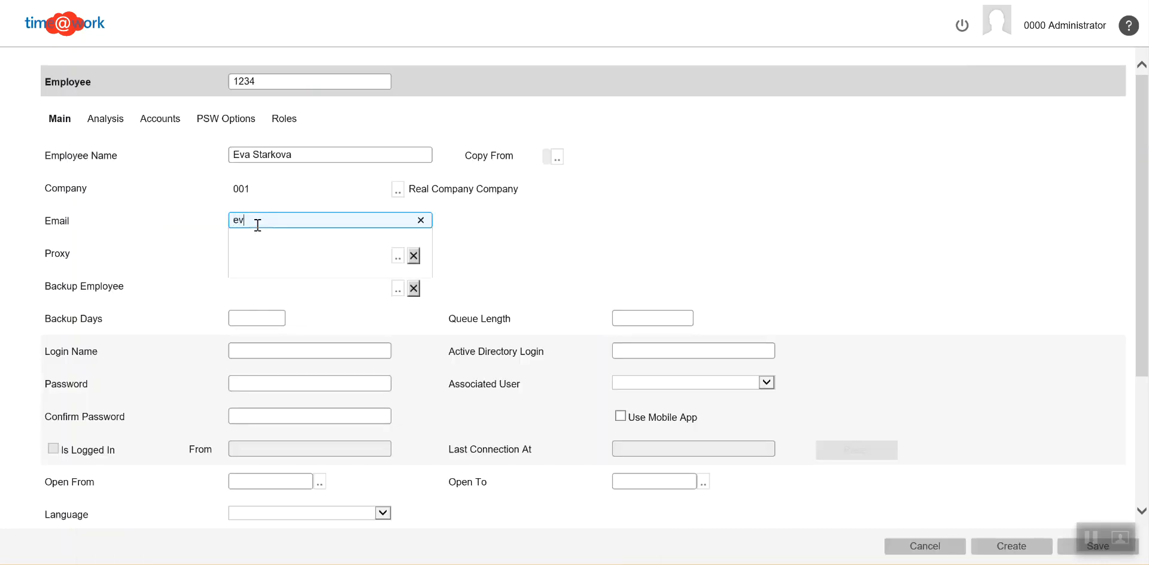
type("@company.com")
Step: Enter the new employee's login name, then fill in the password and its confirmation
left_click(262, 353)
type("1234")
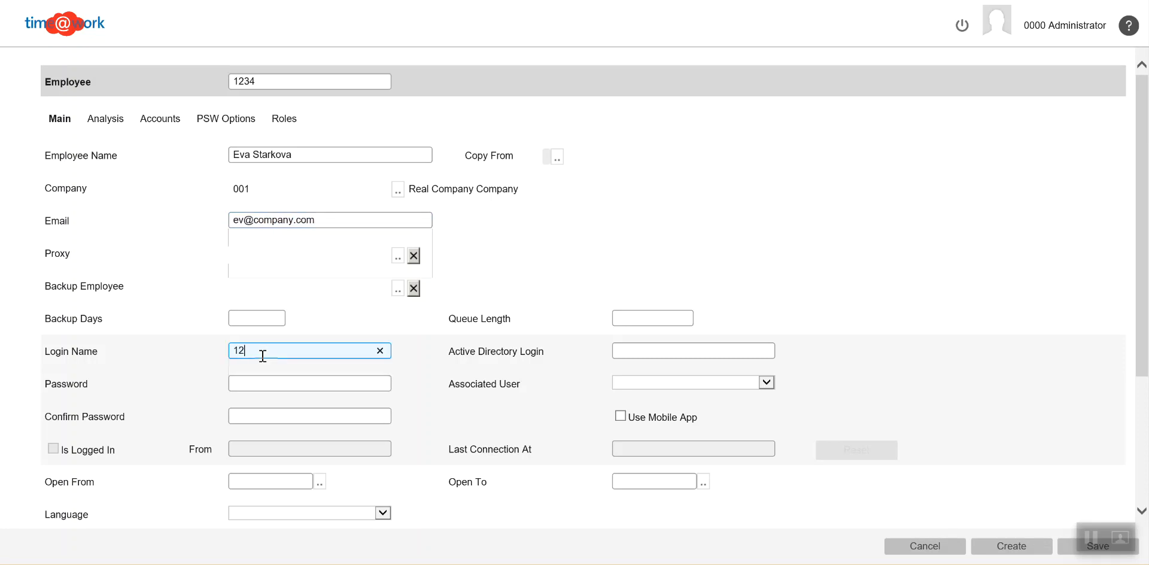
left_click(262, 383)
type("1234")
left_click(250, 417)
type("1234")
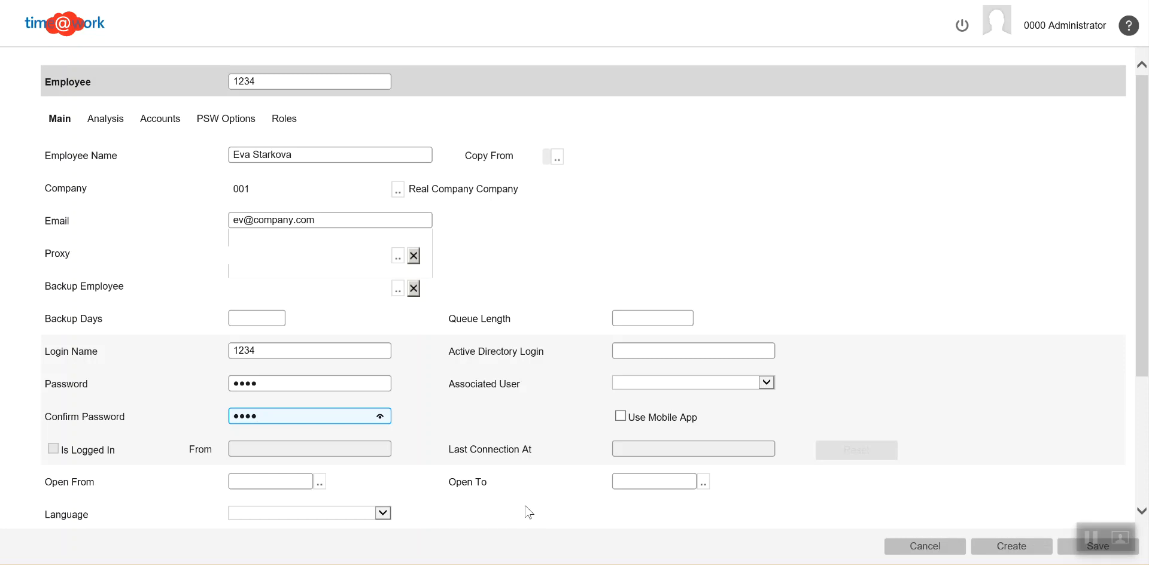
mouse_move(1143, 359)
left_mouse_down()
mouse_move(1147, 480)
mouse_move(1145, 349)
left_mouse_up()
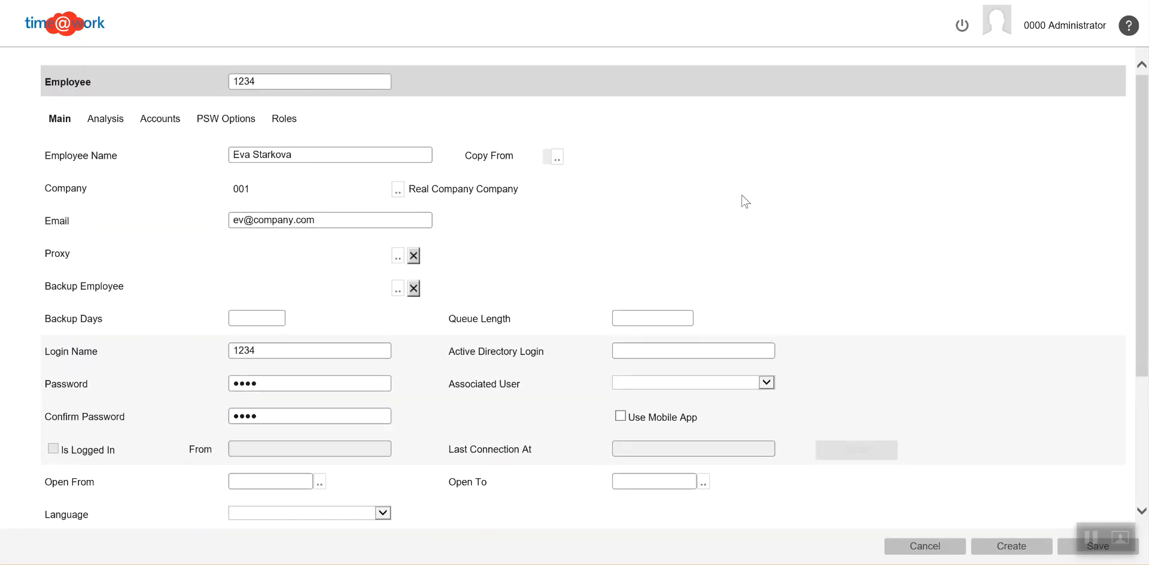
Step: In the employee's analysis data, set the cost centre to Operations and the location to South
left_click(110, 120)
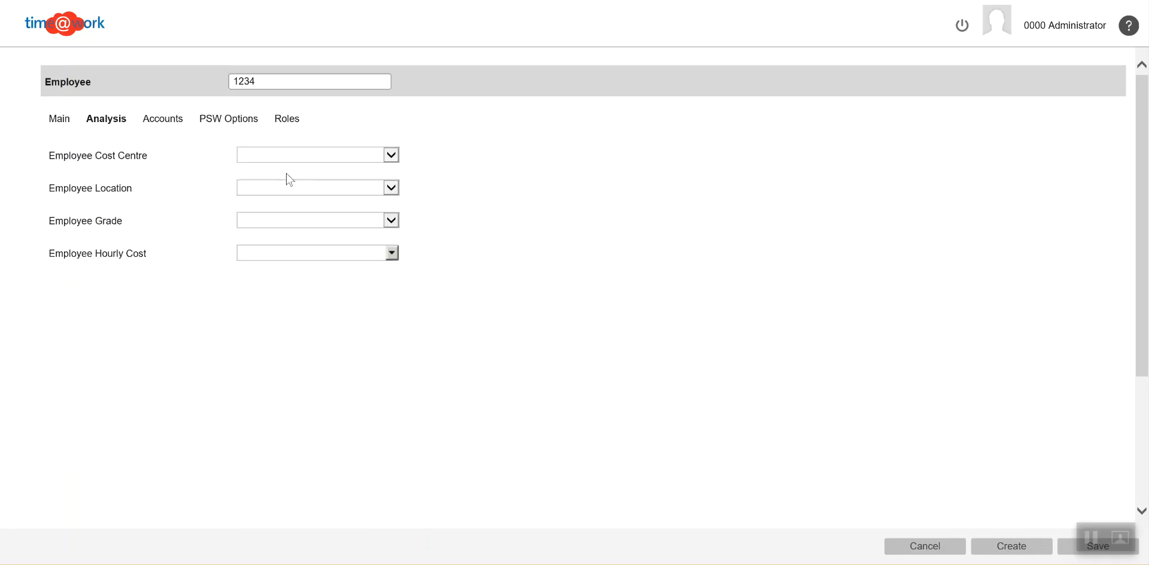
left_click(361, 164)
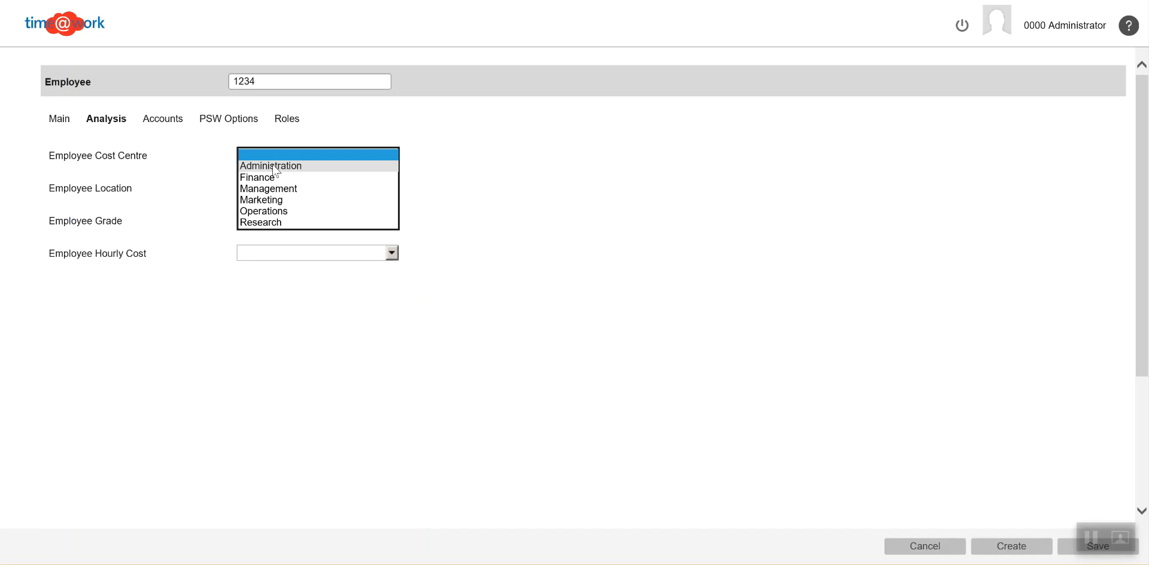
left_click(274, 212)
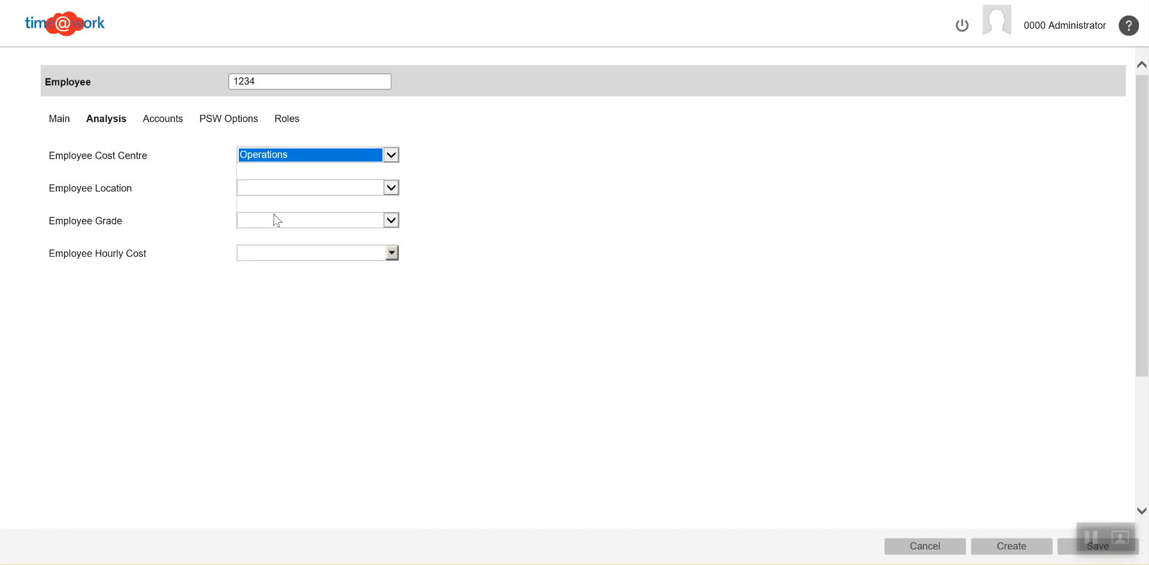
left_click(363, 191)
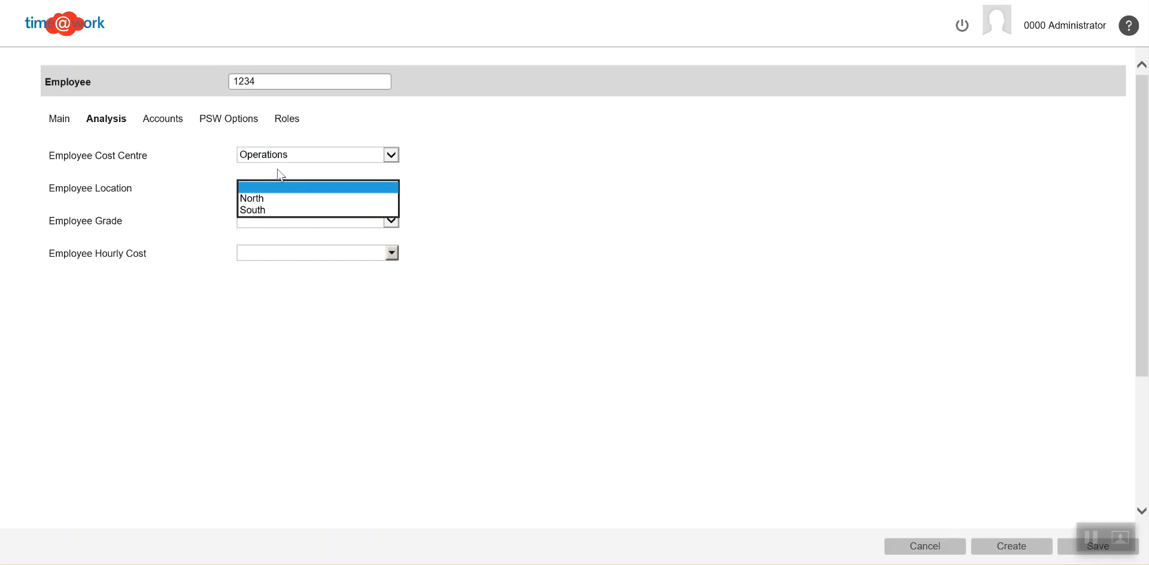
left_click(253, 210)
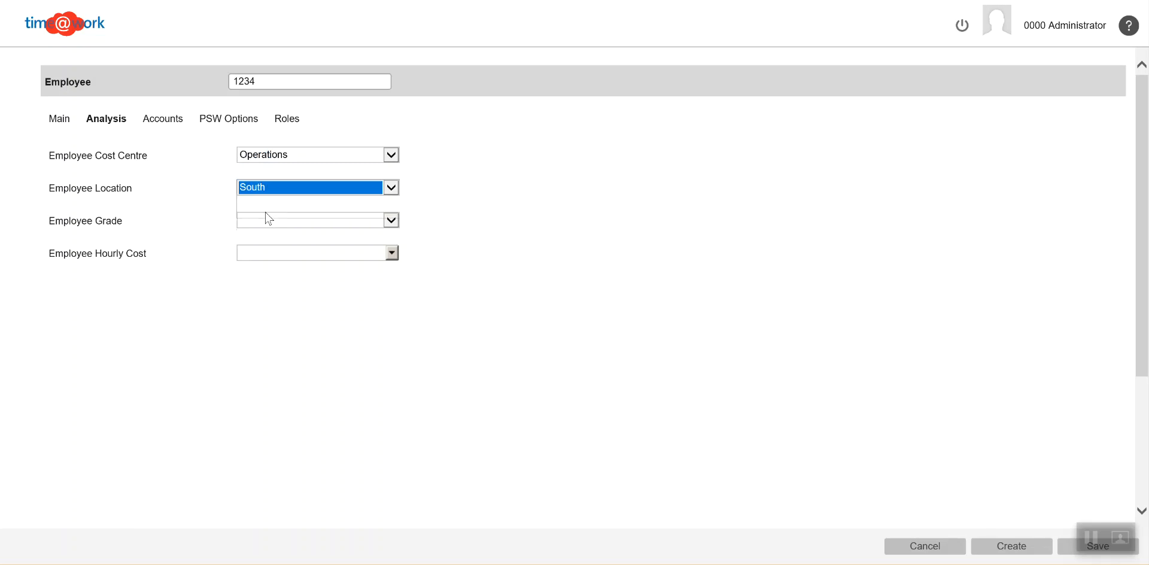
Step: Set the employee grade to Junior and the employee hourly cost to 37.5
left_click(335, 220)
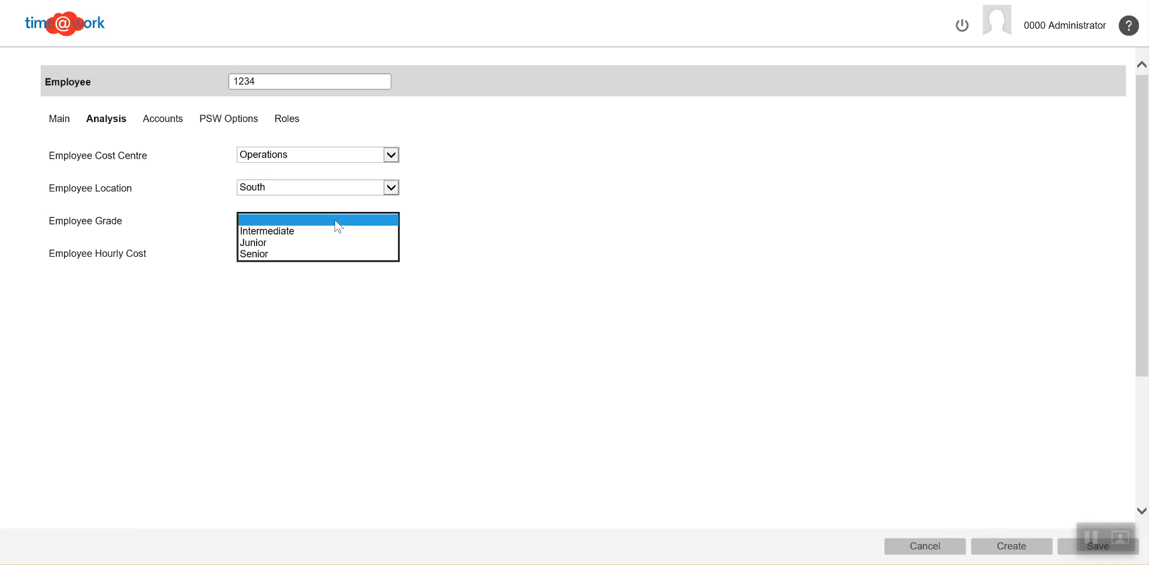
left_click(258, 246)
left_click(290, 256)
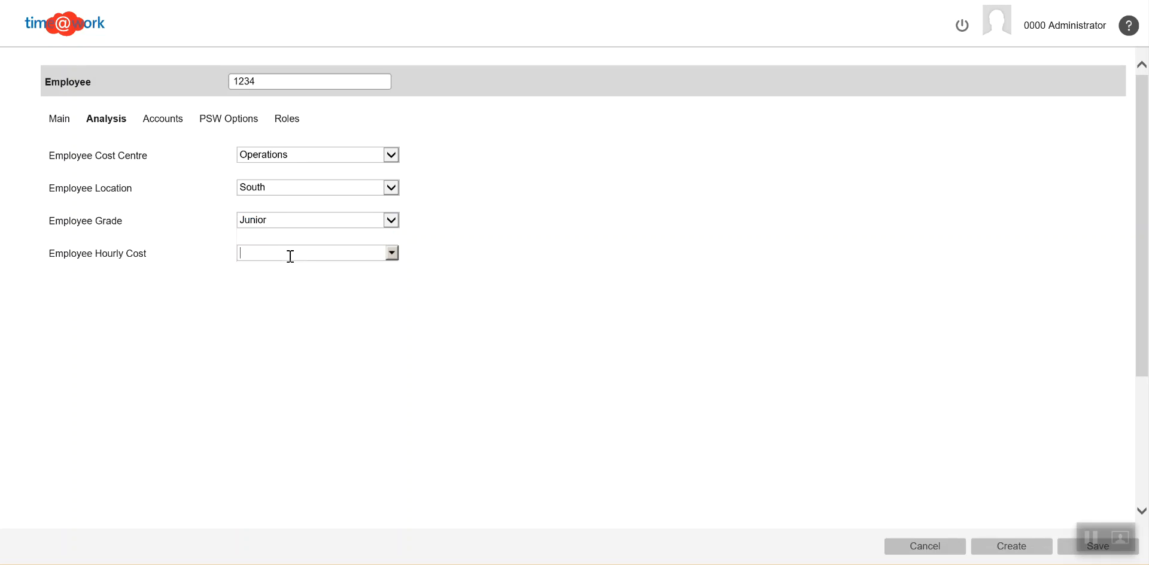
type("37.5")
Step: Assign the Employee 002 ledger account as the new employee's account
left_click(174, 124)
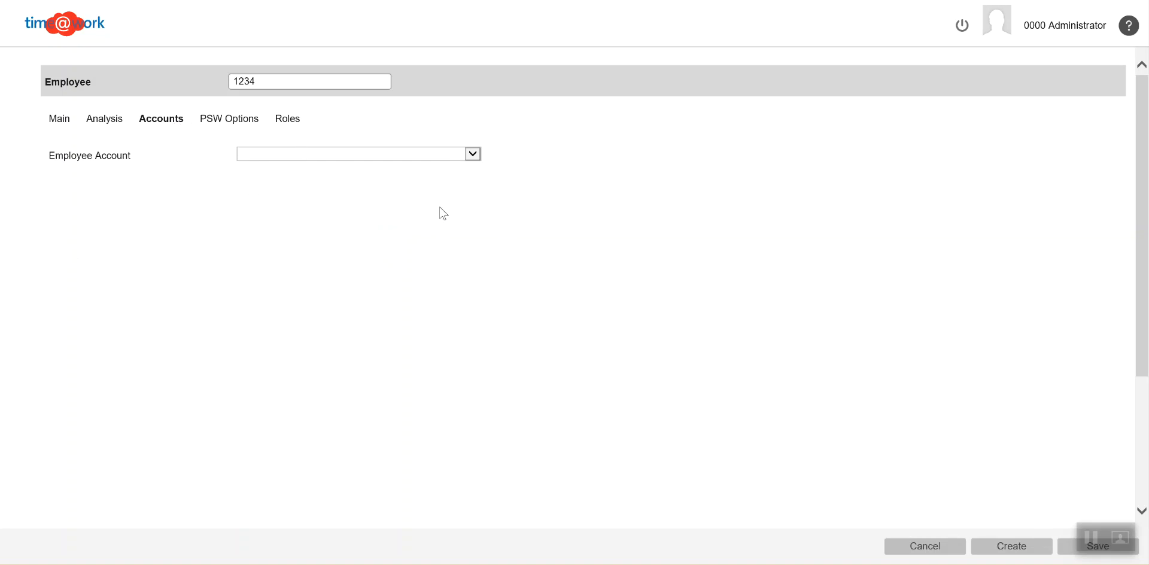
left_click(409, 158)
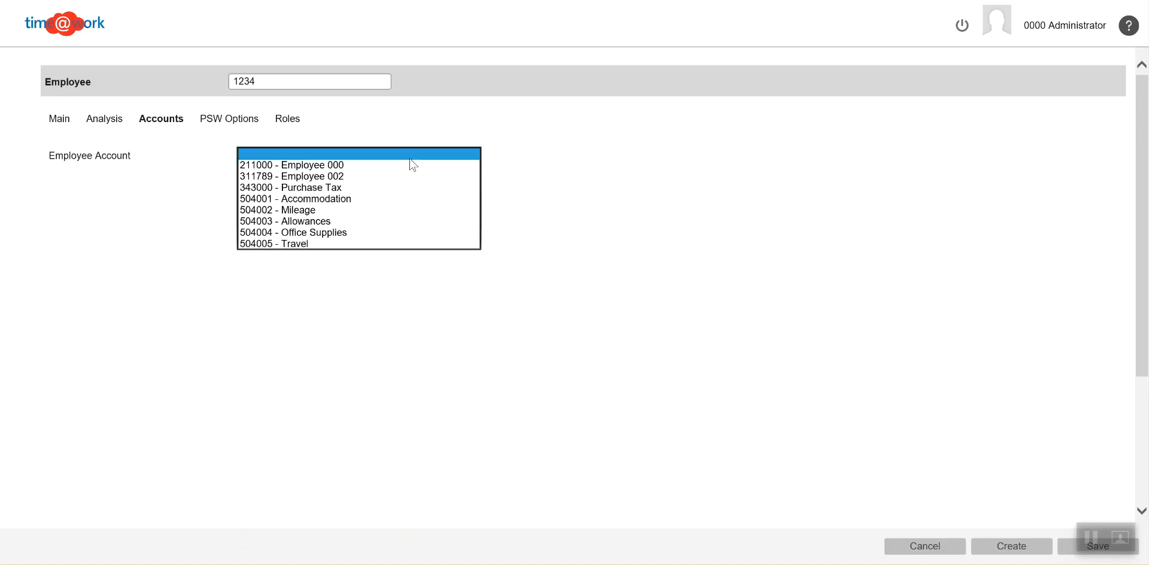
left_click(297, 177)
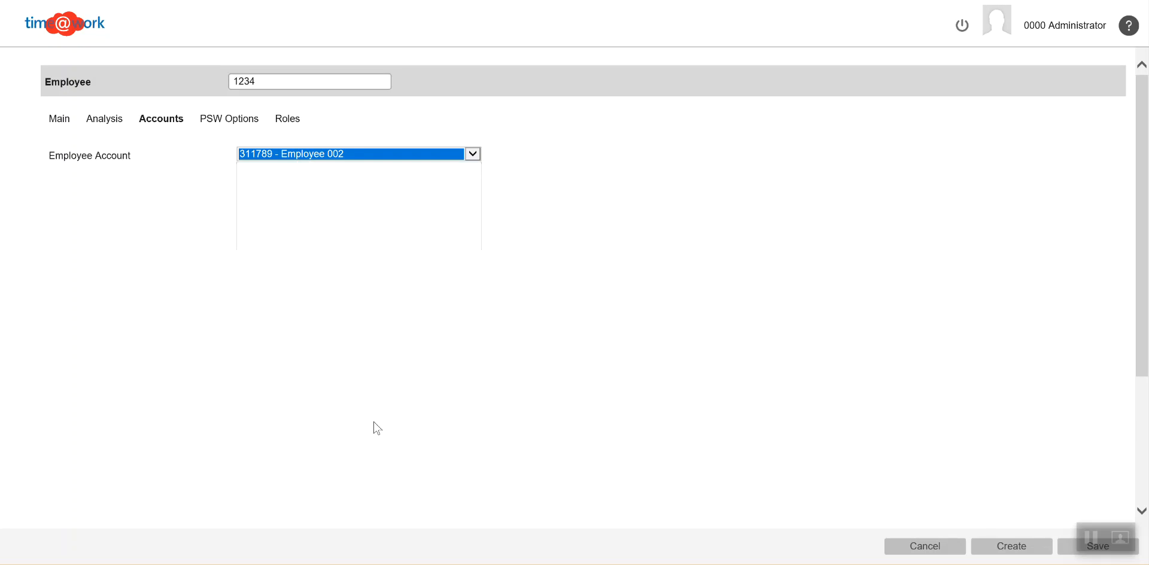
Step: Add Ledger Export to the employee's PSW options and remove it again
left_click(241, 122)
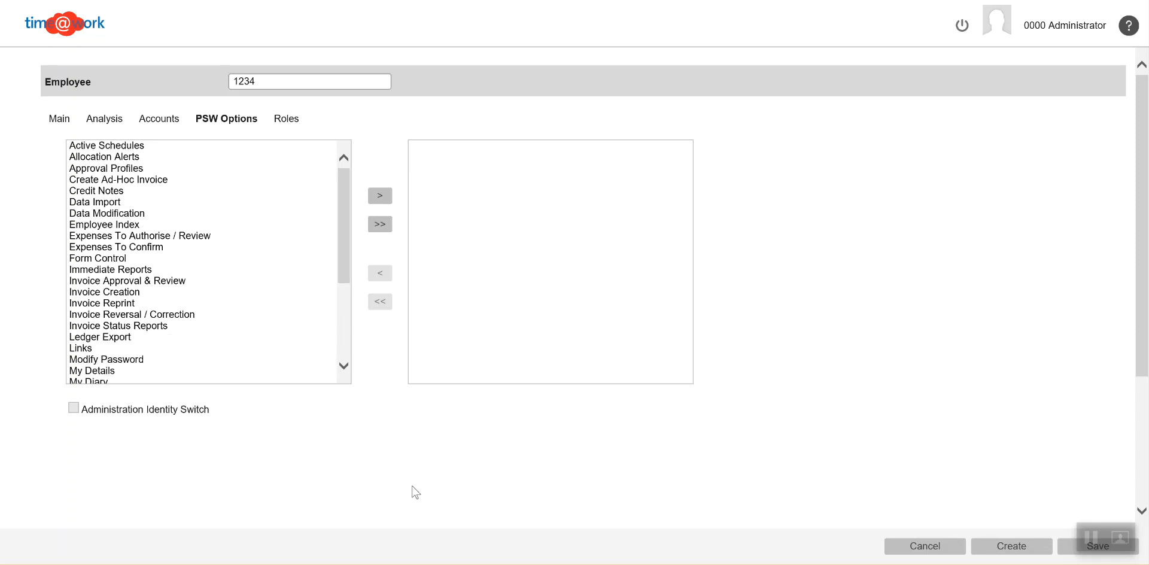
double_click(126, 337)
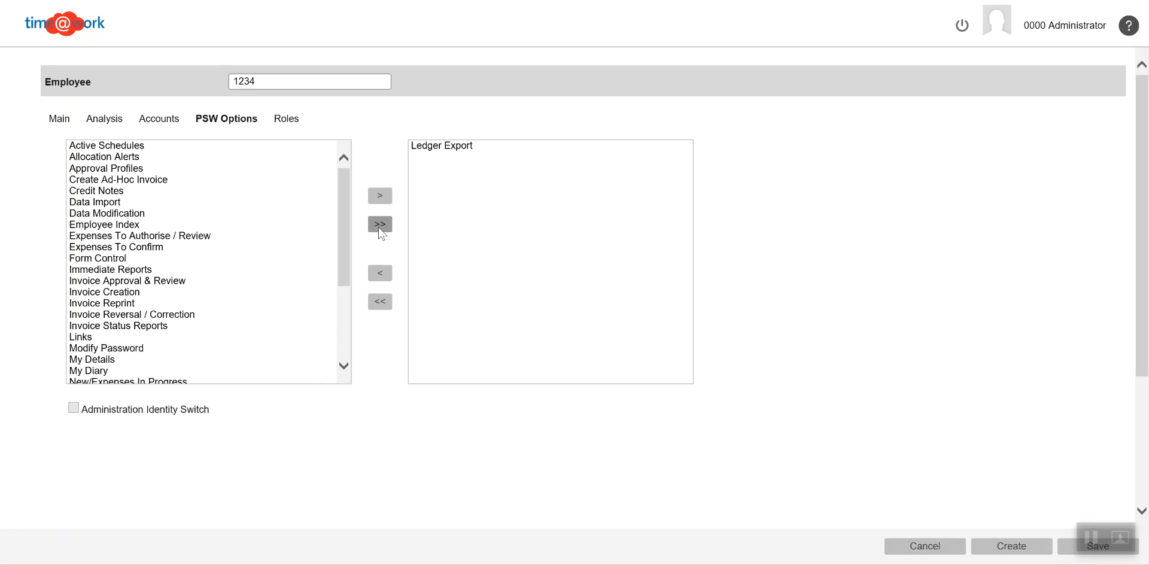
left_click(445, 150)
double_click(444, 149)
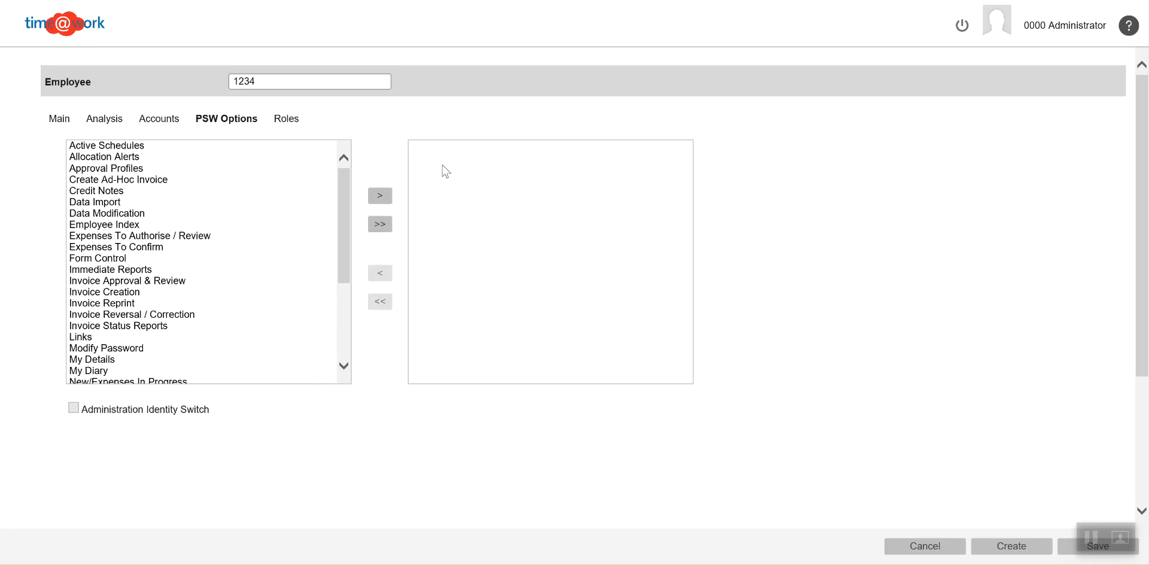
Step: Assign Employee 0008 (Intermediate) to the new employee's Line Manager role
left_click(290, 122)
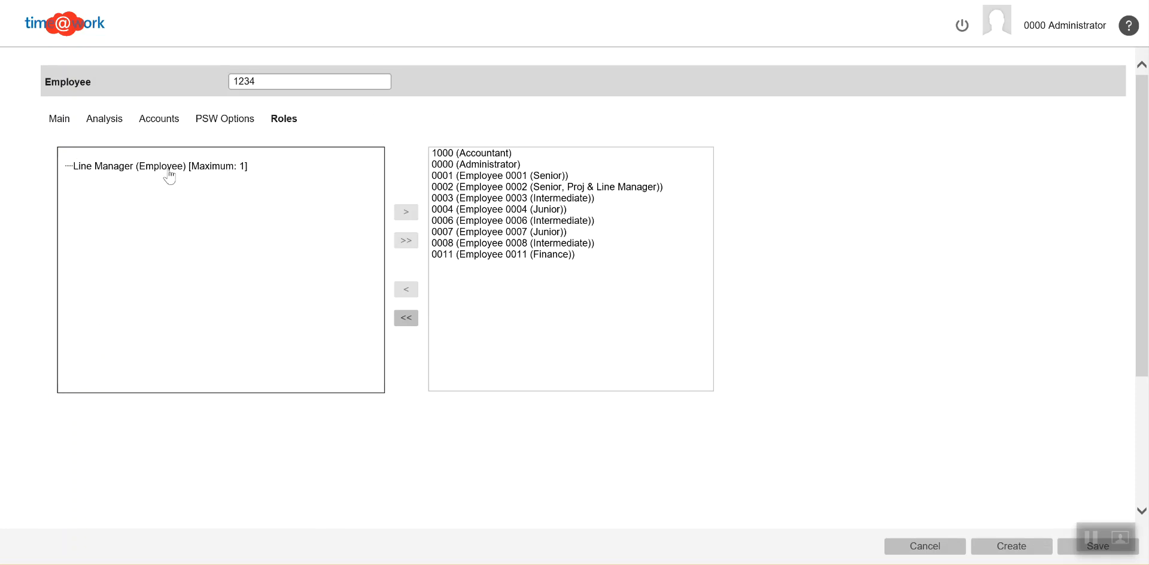
double_click(524, 246)
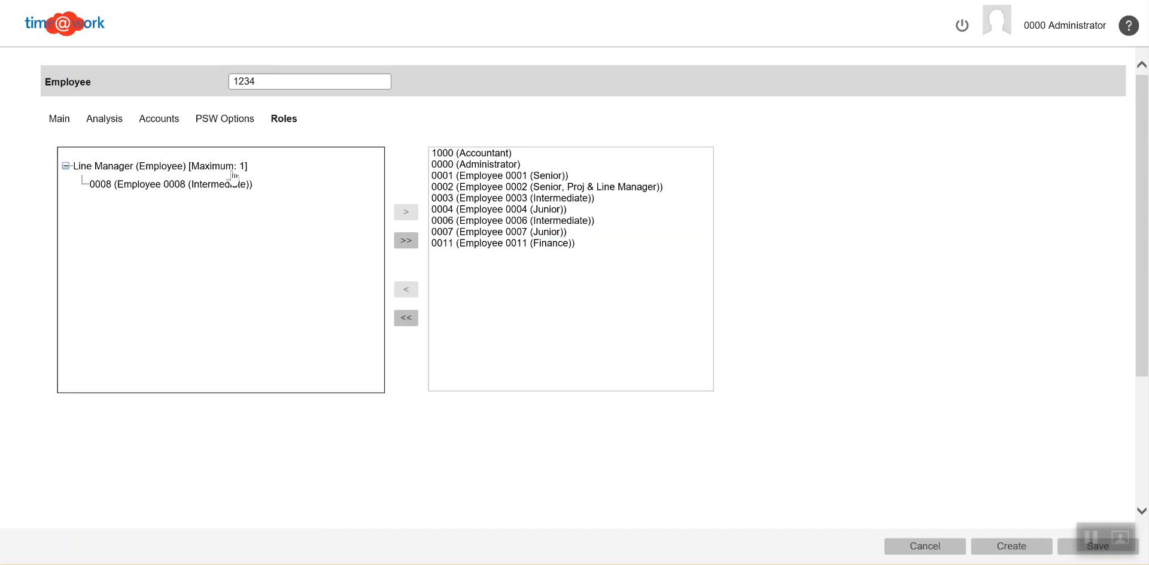
Step: Set the employee's associated user to Accountant in the main details and clear that selection again
left_click(65, 121)
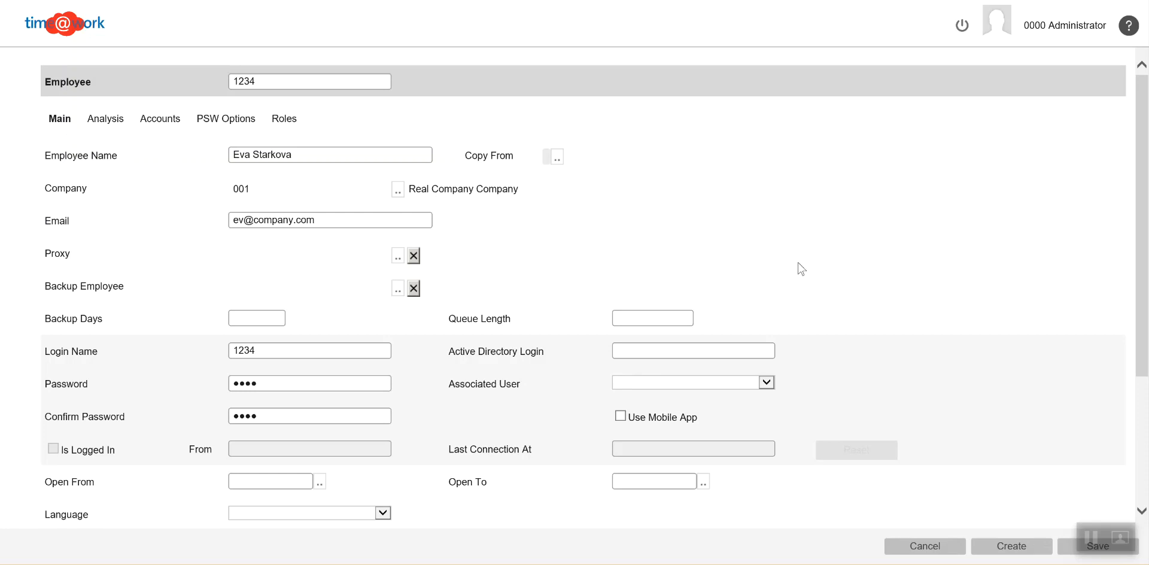
left_click(766, 383)
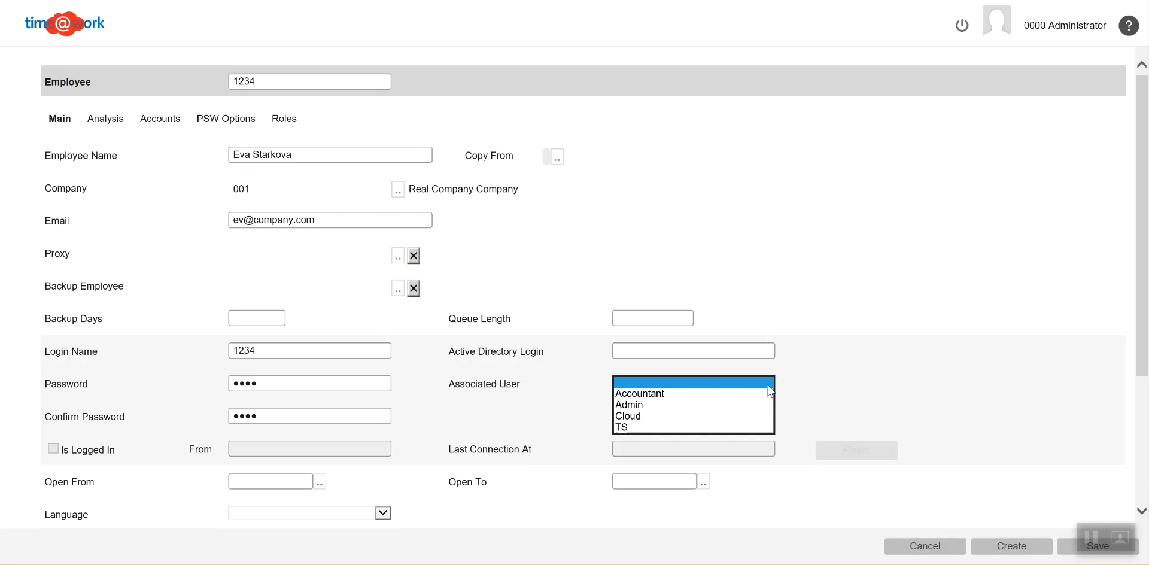
left_click(658, 394)
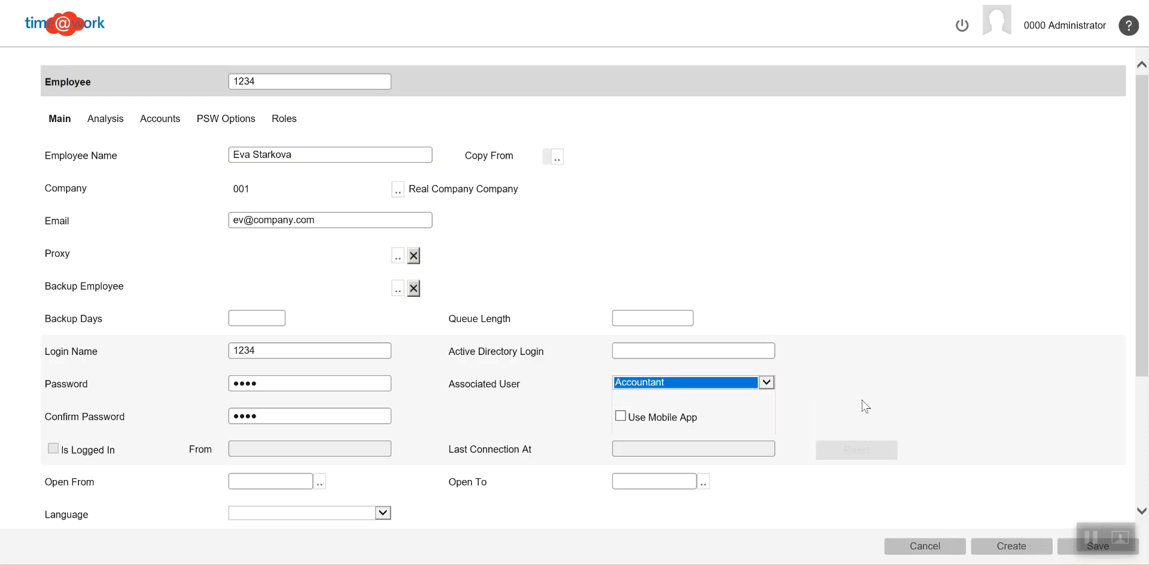
left_click(767, 383)
left_click(719, 370)
Step: Save the new employee record and return to the Employees list
left_click(1060, 549)
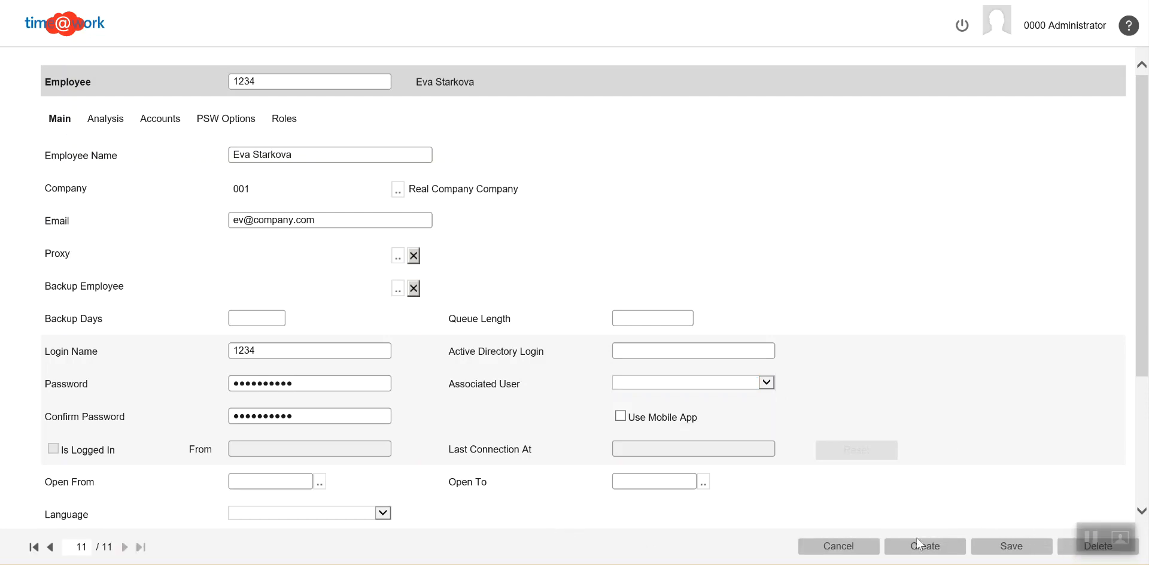
left_click(838, 545)
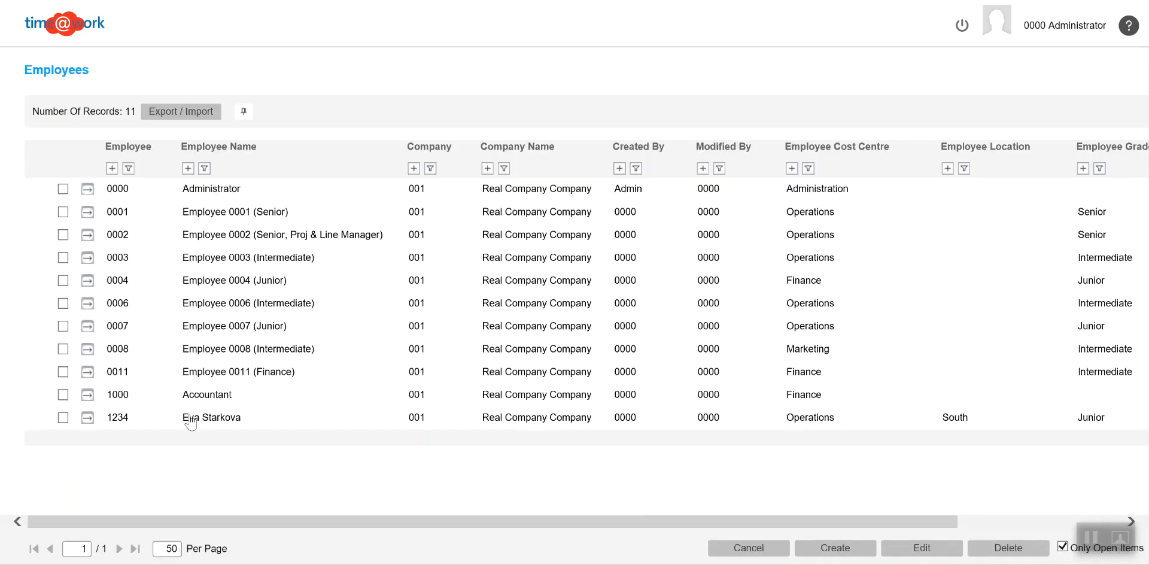